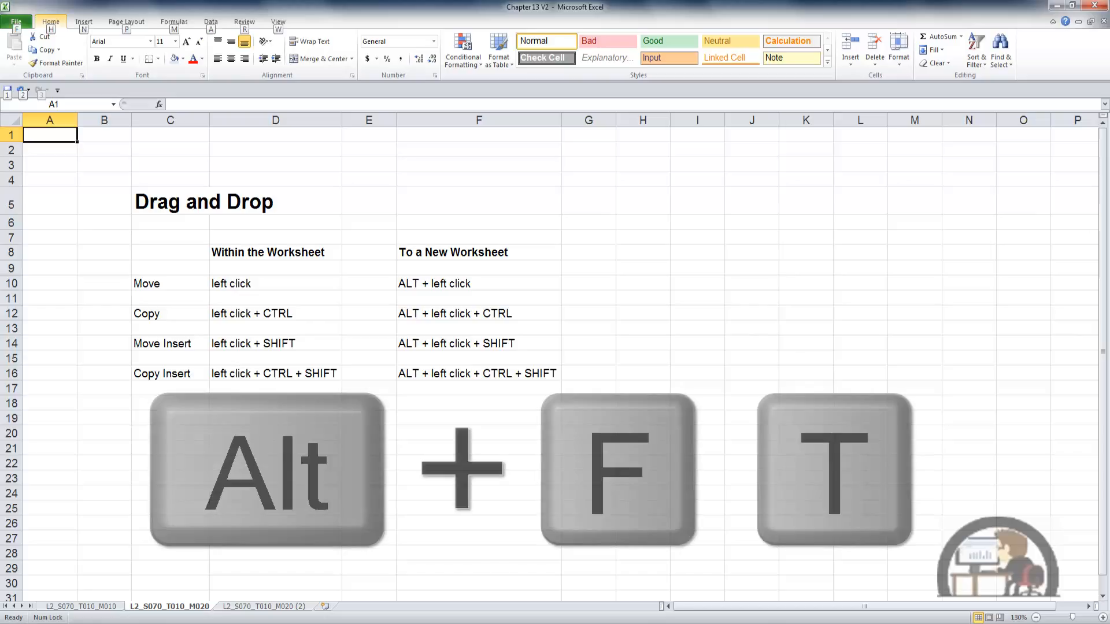
- Open the Advanced page of the Excel Options to check the drag-and-drop setting
key(alt+f)
key(t)
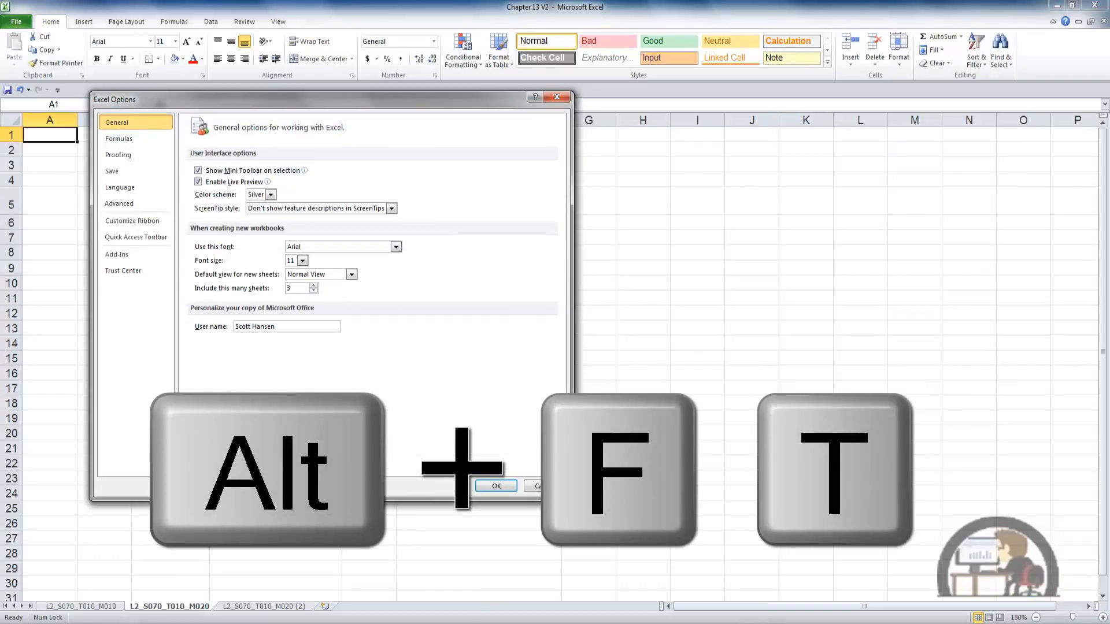
click(130, 202)
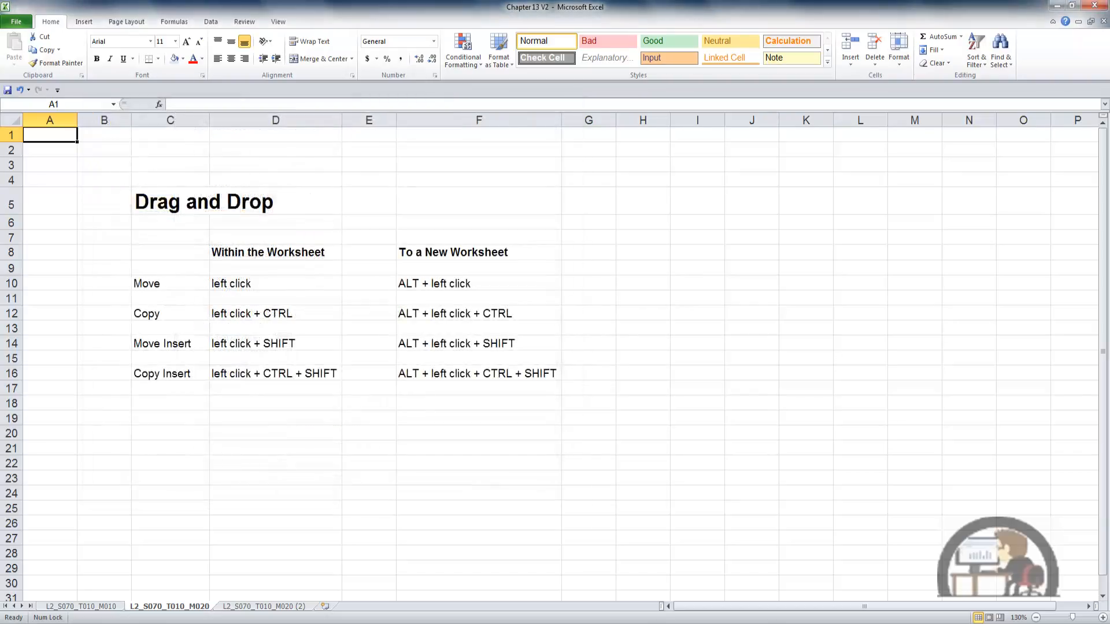
- Move the range C8:D16 down to C21:D29 within the same worksheet
drag(171, 255, 330, 374)
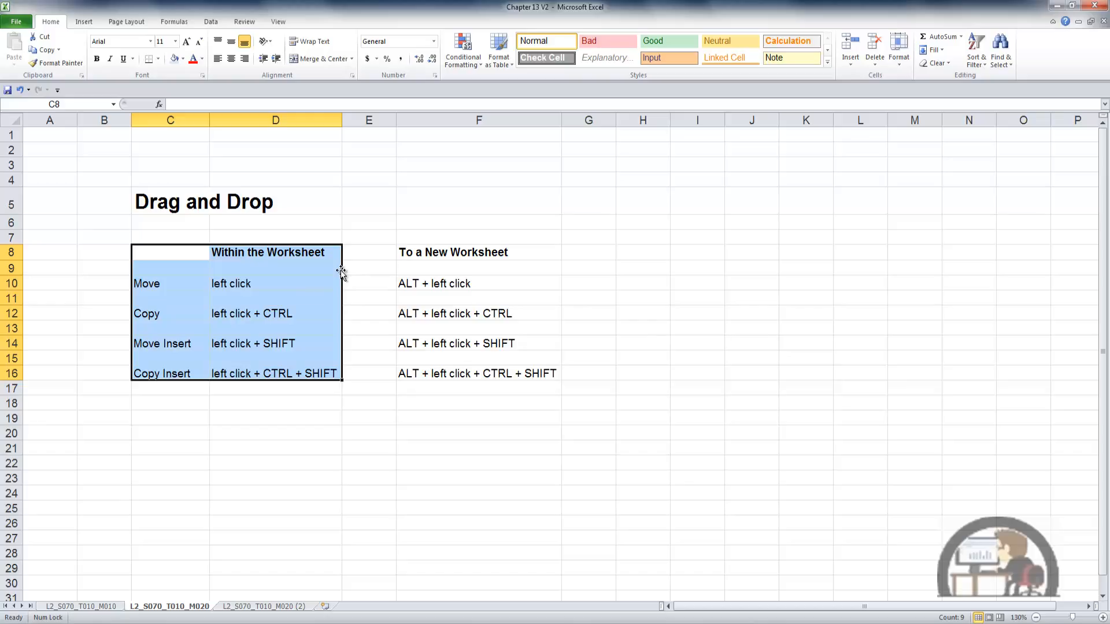
drag(341, 270, 314, 461)
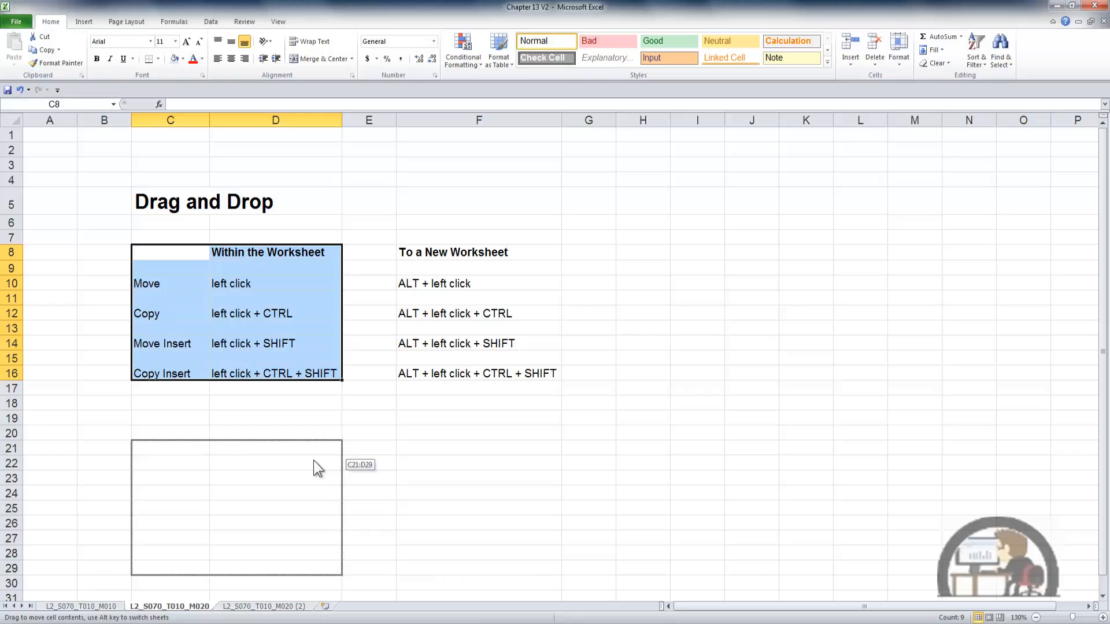
drag(314, 461, 314, 460)
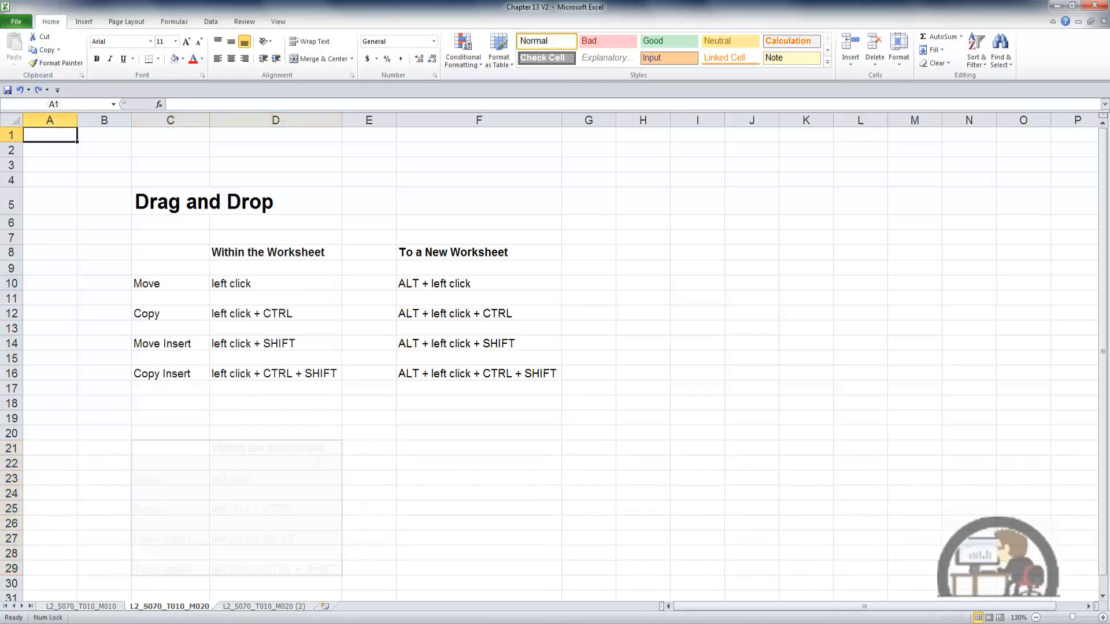
- Move the "To a New Worksheet" range F8:F16 to cell C5 of sheet L2_S070_T010_M020 (2)
drag(499, 255, 508, 369)
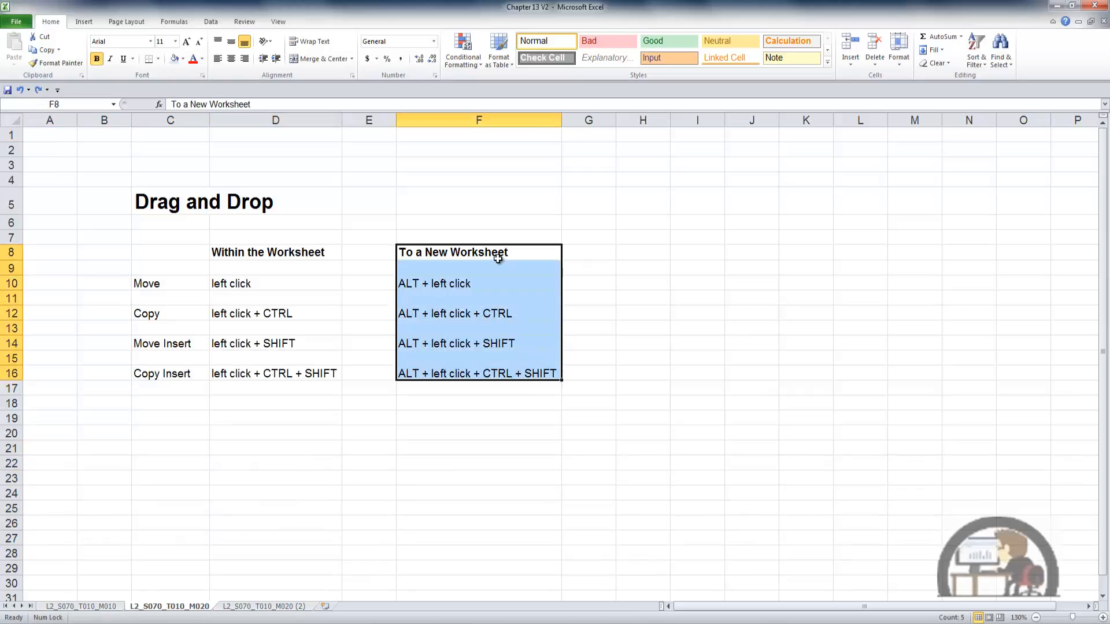
key(alt)
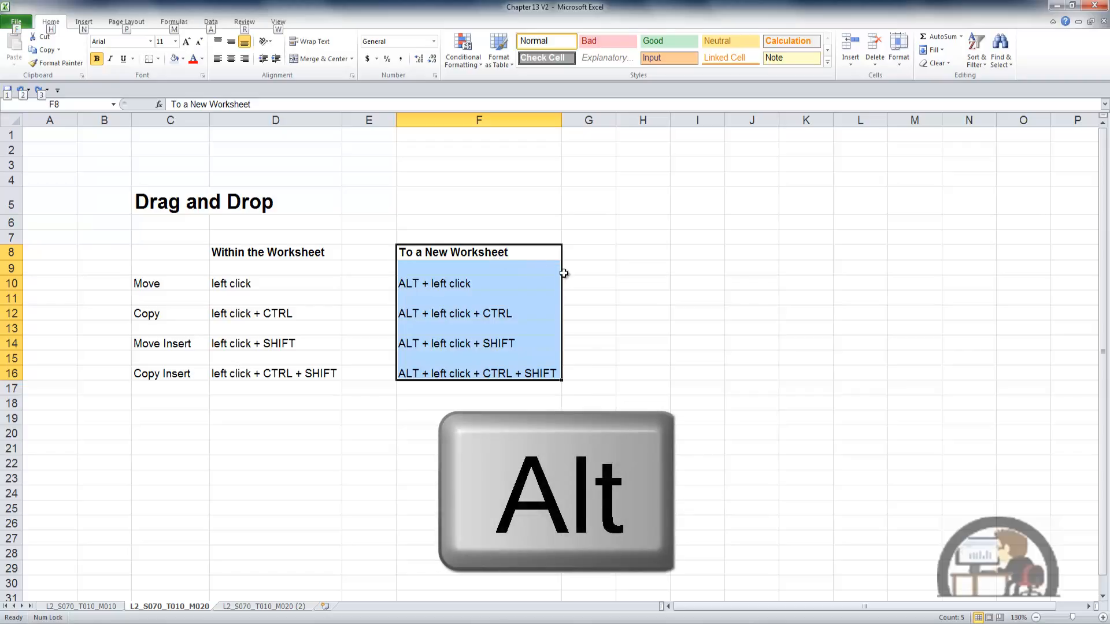
drag(561, 270, 150, 205)
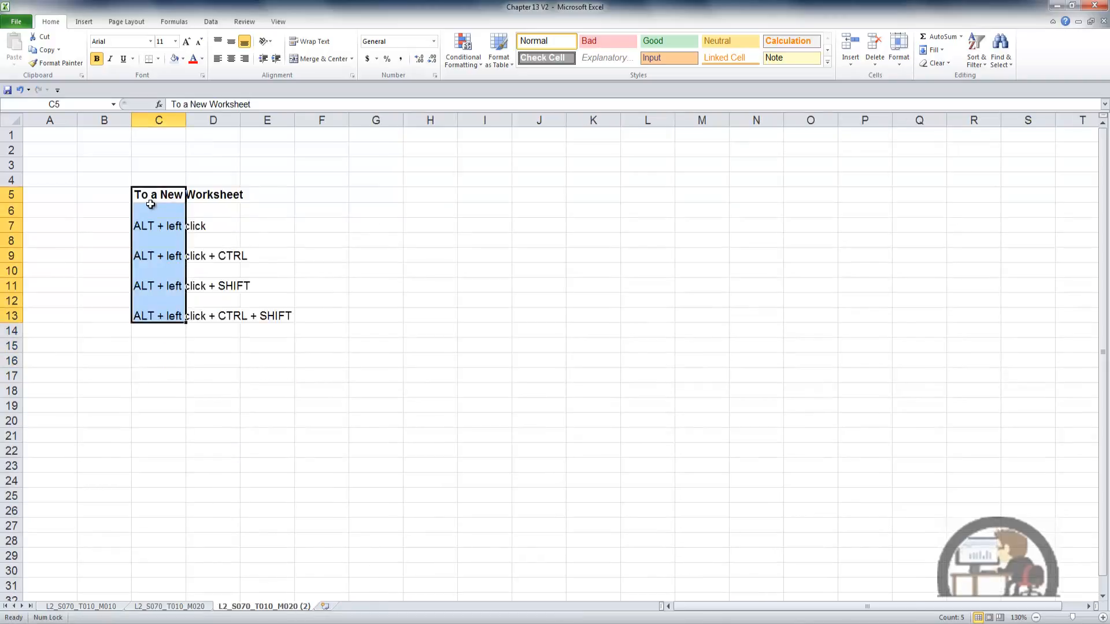
- Return to sheet L2_S070_T010_M020 and copy the range C8:D16 down to C20:D28
click(192, 608)
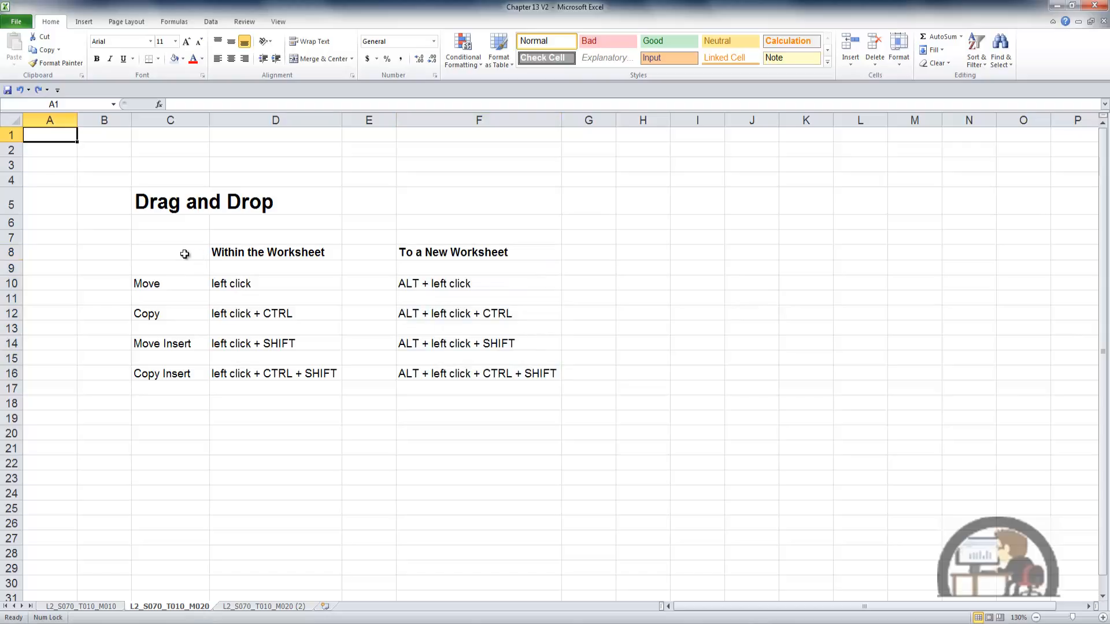
drag(182, 253, 295, 379)
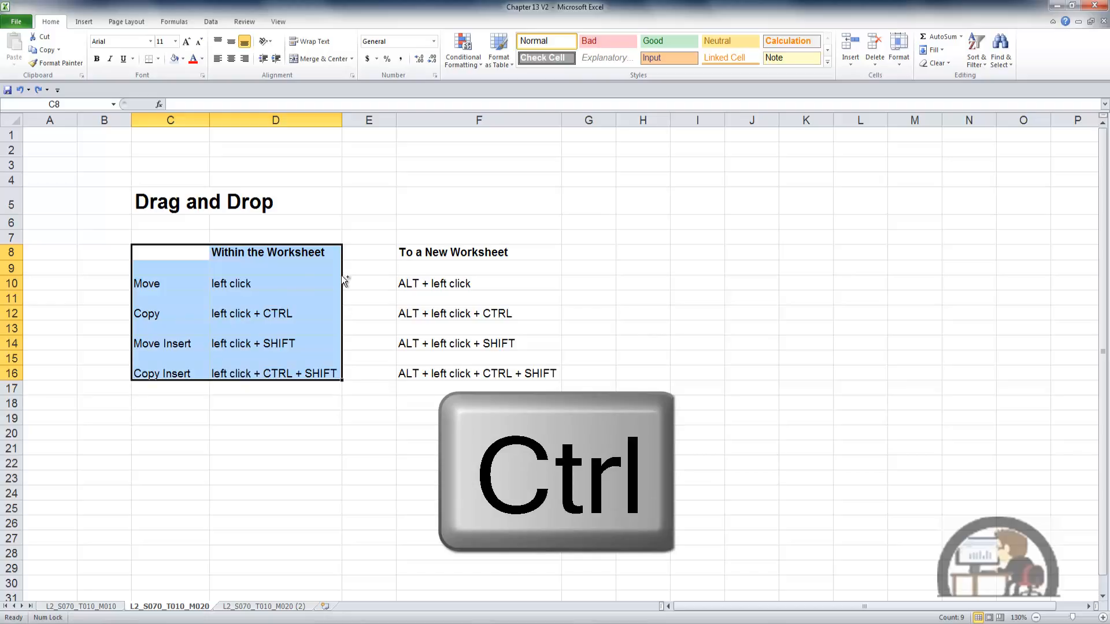
drag(345, 281, 319, 465)
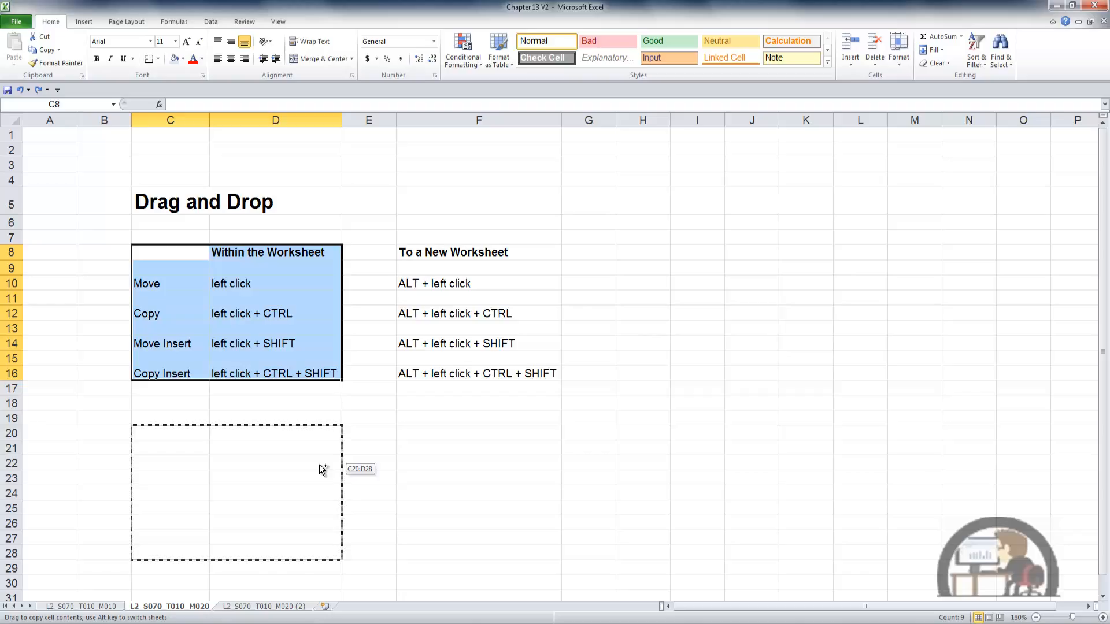
drag(319, 463, 319, 464)
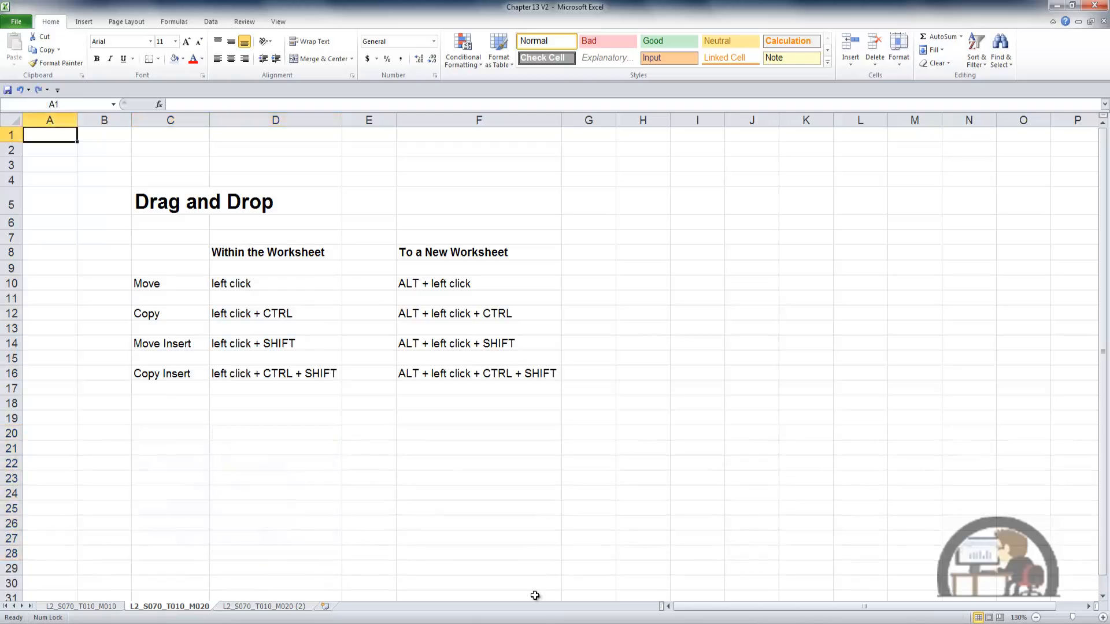
- Copy the "To a New Worksheet" range F8:F16 to cell C5 of sheet L2_S070_T010_M020 (2)
drag(515, 250, 537, 376)
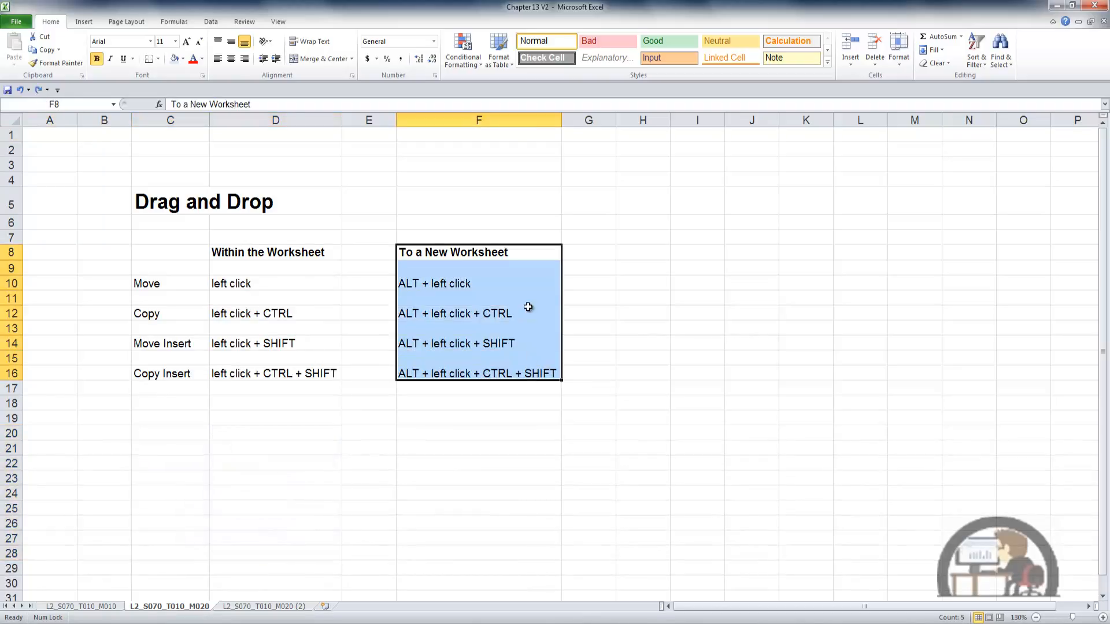
key(alt)
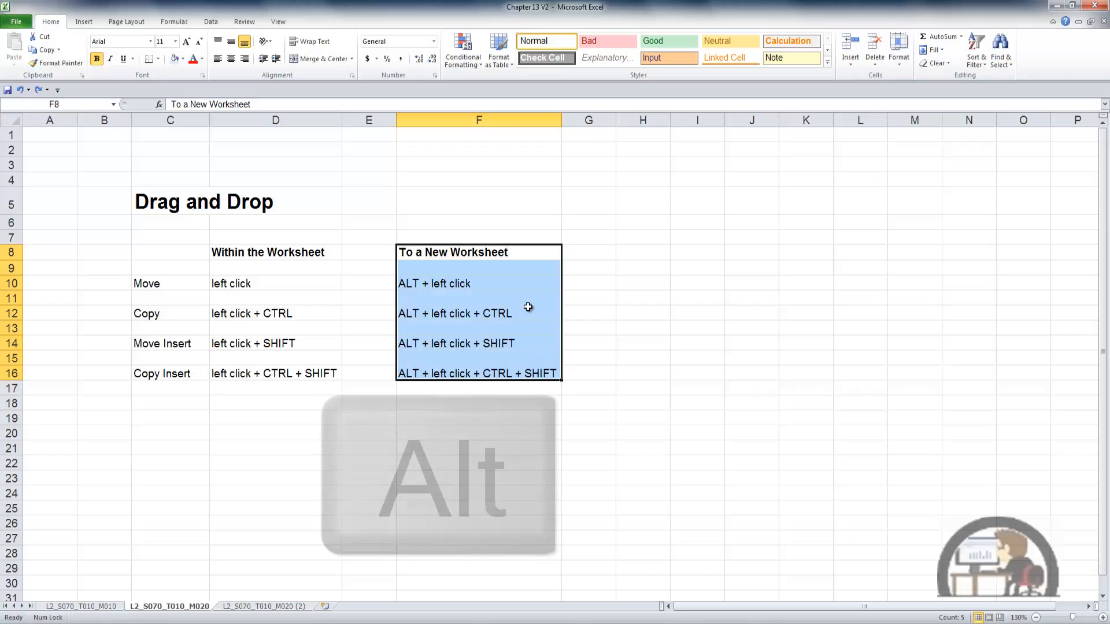
key(ctrl)
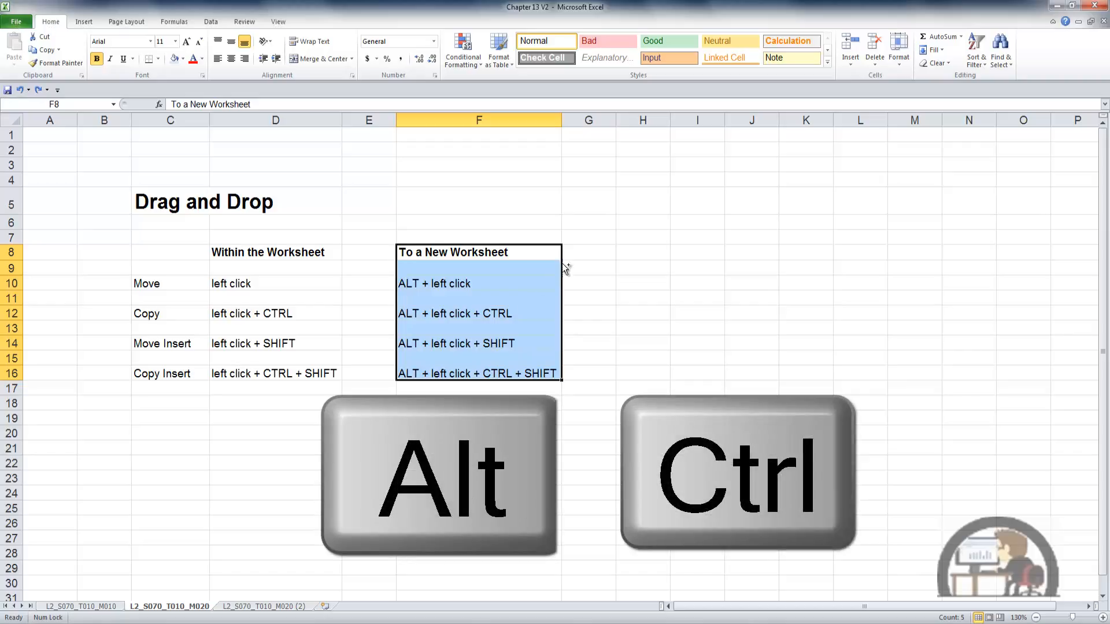
drag(564, 266, 167, 209)
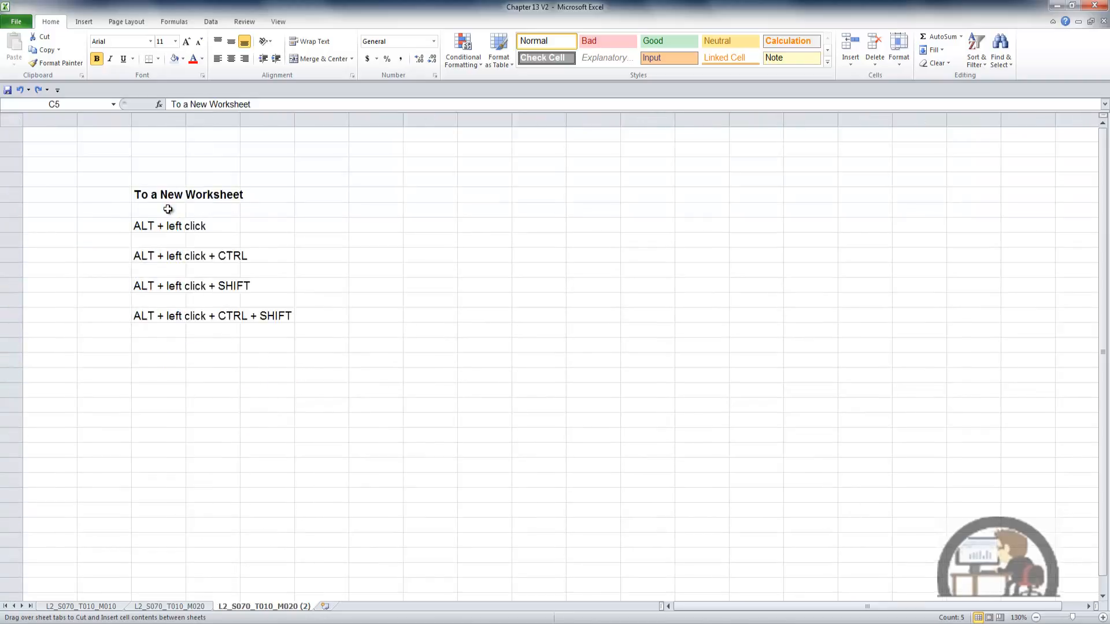
- On sheet L2_S070_T010_M020, try move-inserting C8:D16 into the shaded block H6:M19, with both vertical and horizontal insertion positions
click(172, 606)
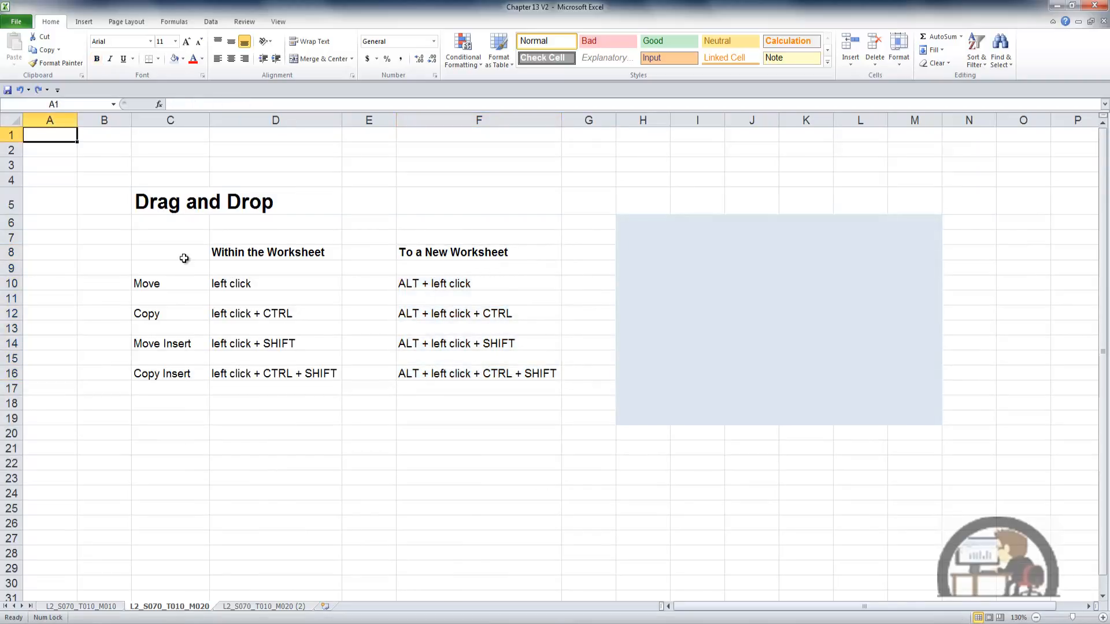
drag(182, 253, 311, 367)
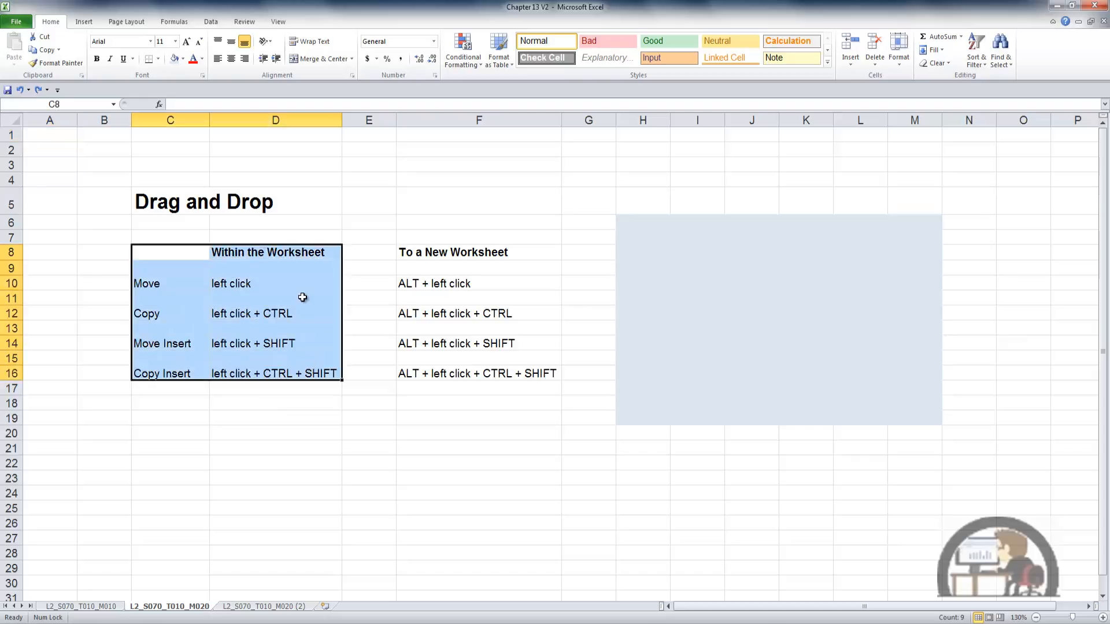
key(shift)
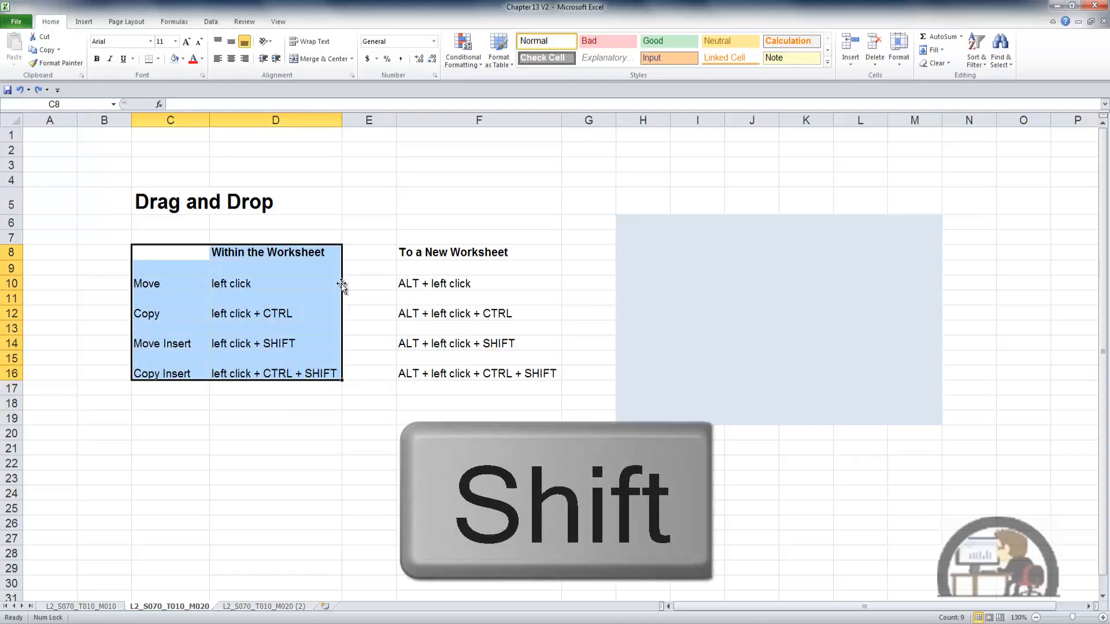
drag(341, 289, 729, 295)
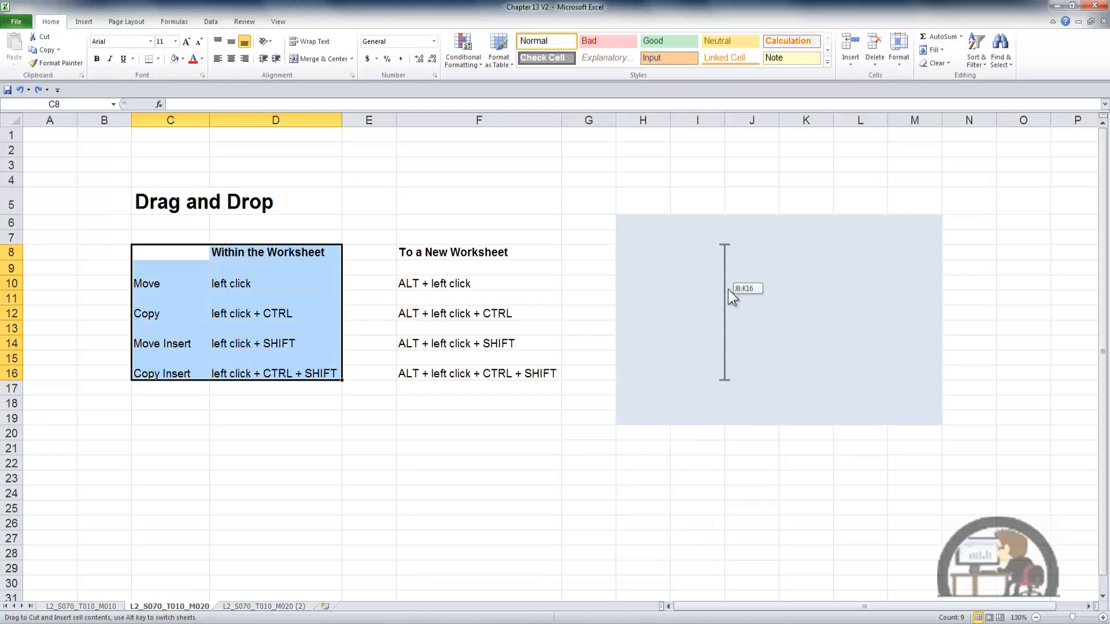
drag(727, 289, 722, 290)
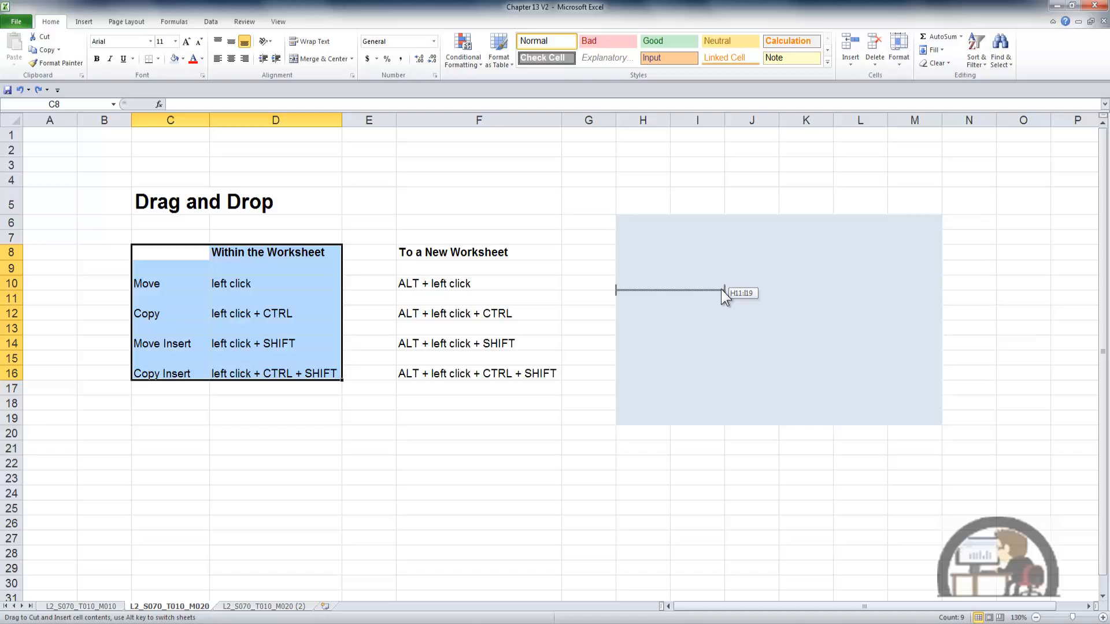
drag(721, 289, 732, 289)
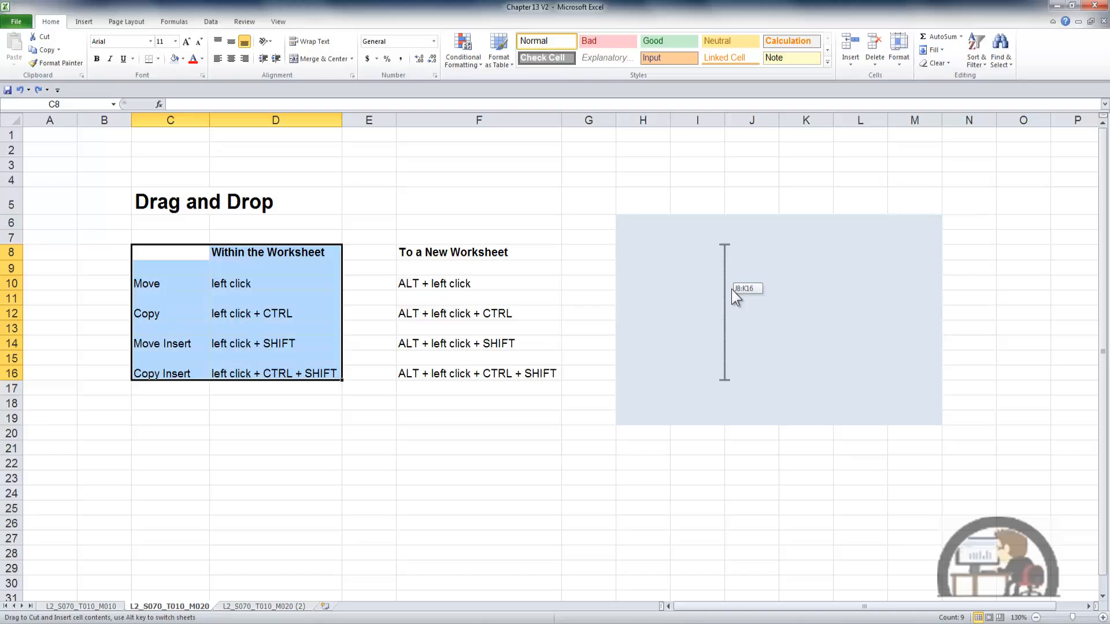
drag(732, 289, 719, 287)
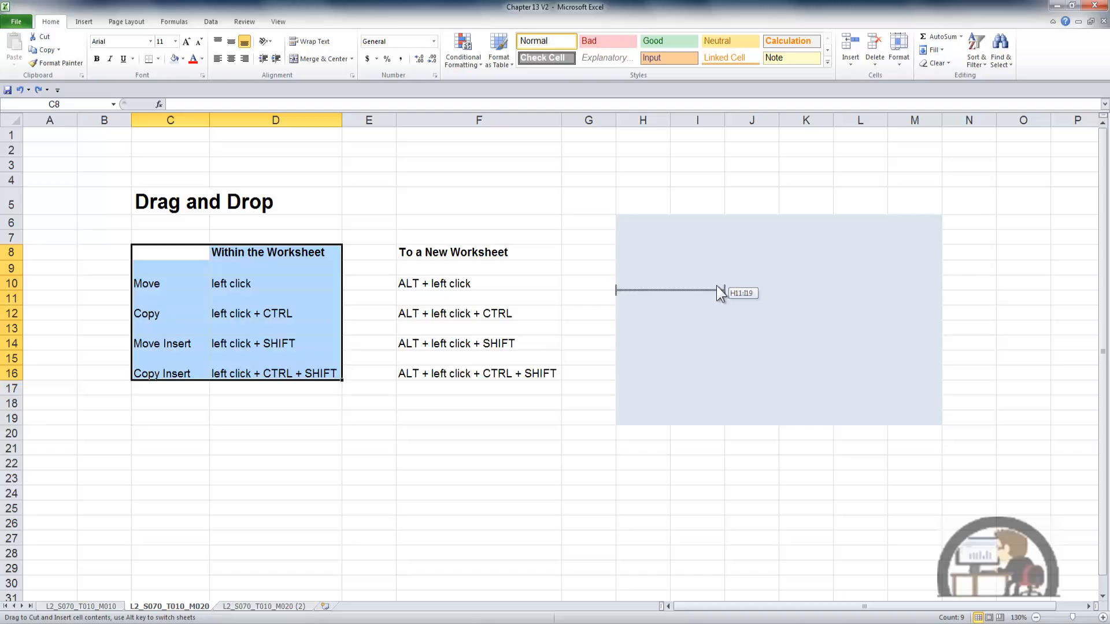
drag(717, 286, 848, 276)
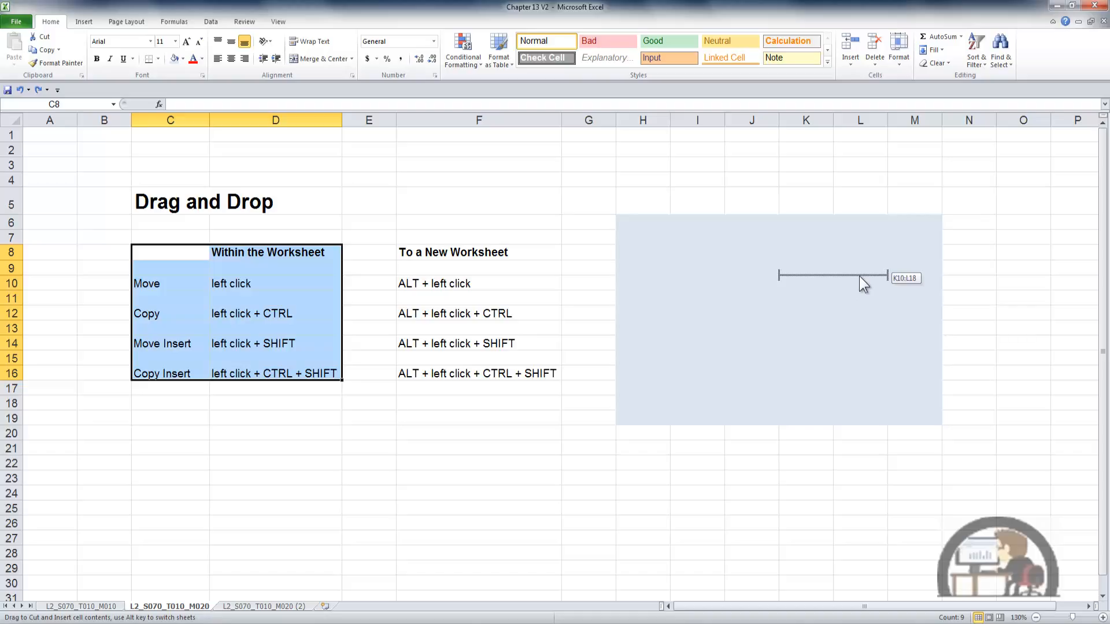
mouse_move(859, 276)
mouse_down()
mouse_move(893, 272)
mouse_move(675, 293)
mouse_up()
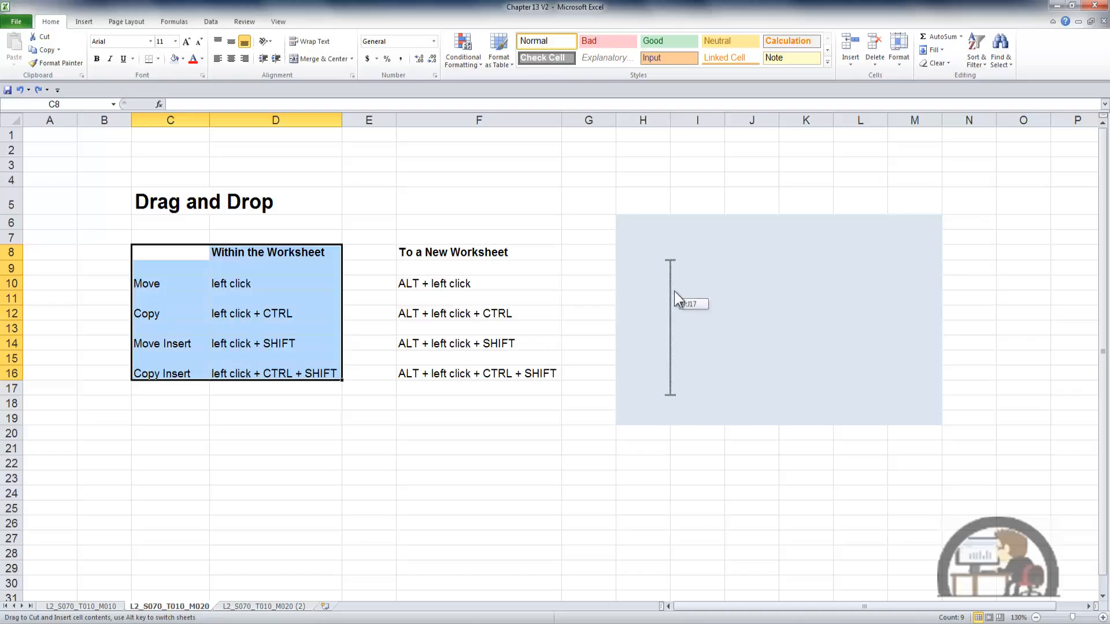
drag(673, 290, 674, 291)
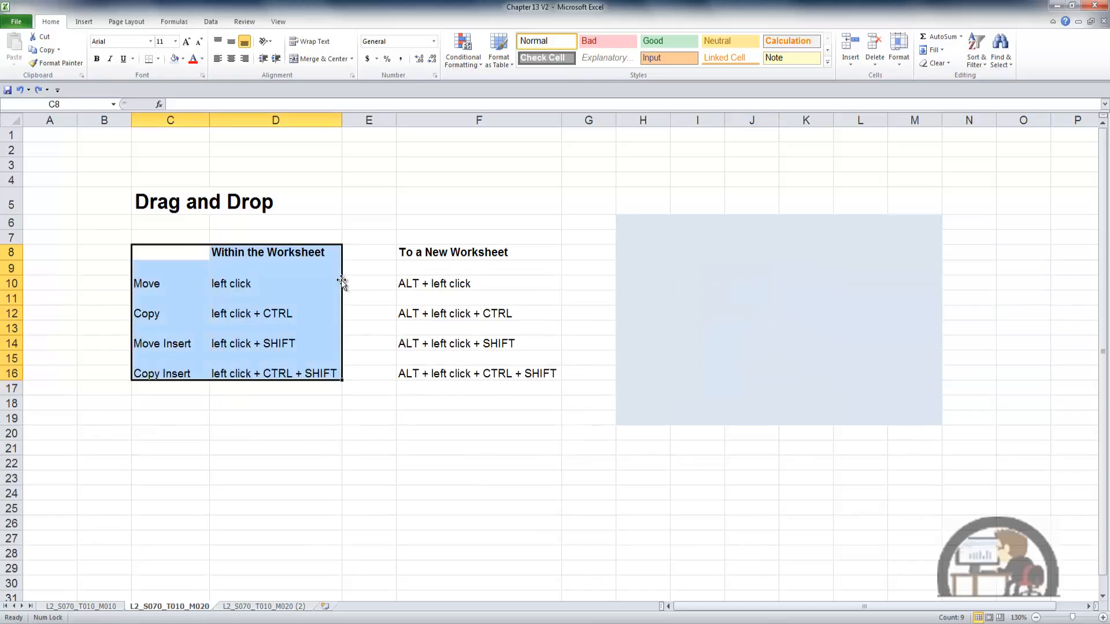
drag(341, 280, 745, 286)
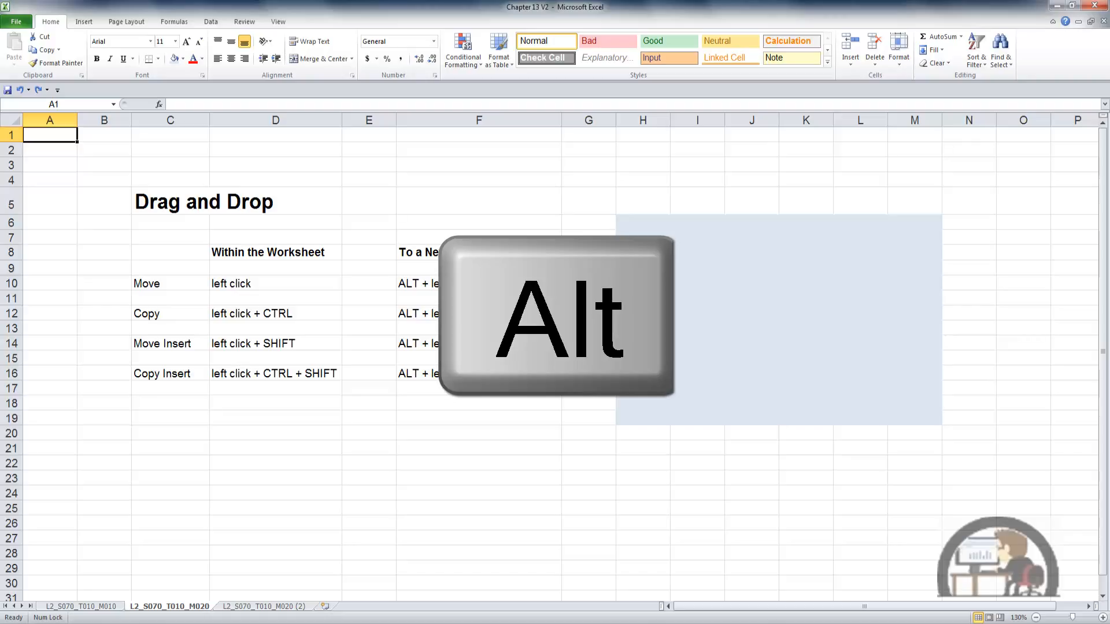
- Copy the range C8:D16 and insert it at K8:L16 in the shaded block, shifting the existing cells right
drag(171, 256, 287, 376)
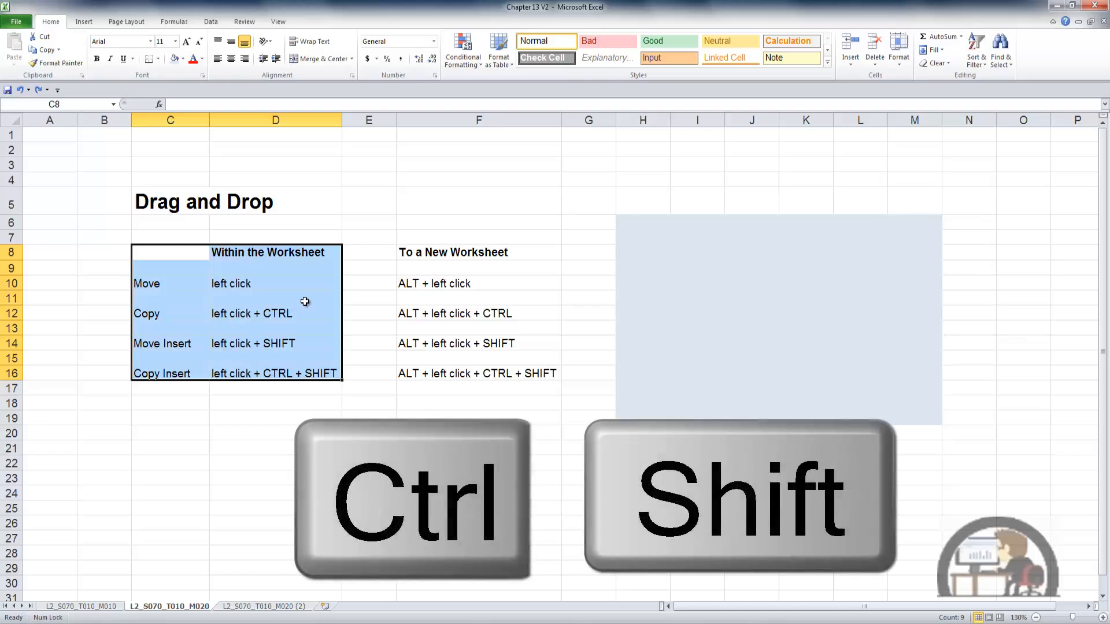
drag(340, 280, 789, 273)
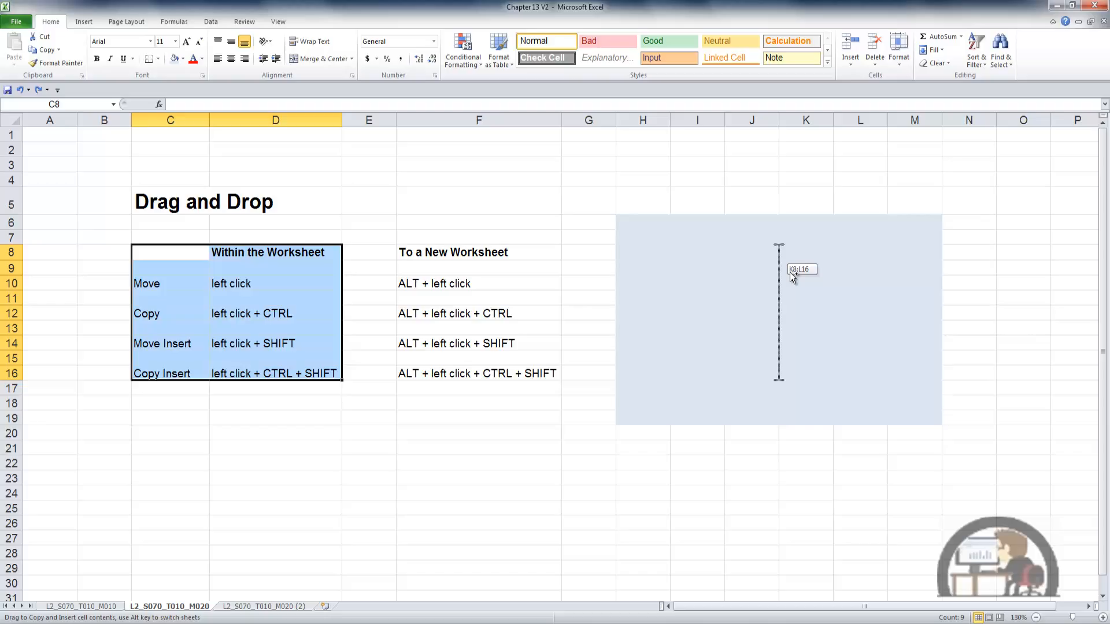
drag(790, 272, 792, 270)
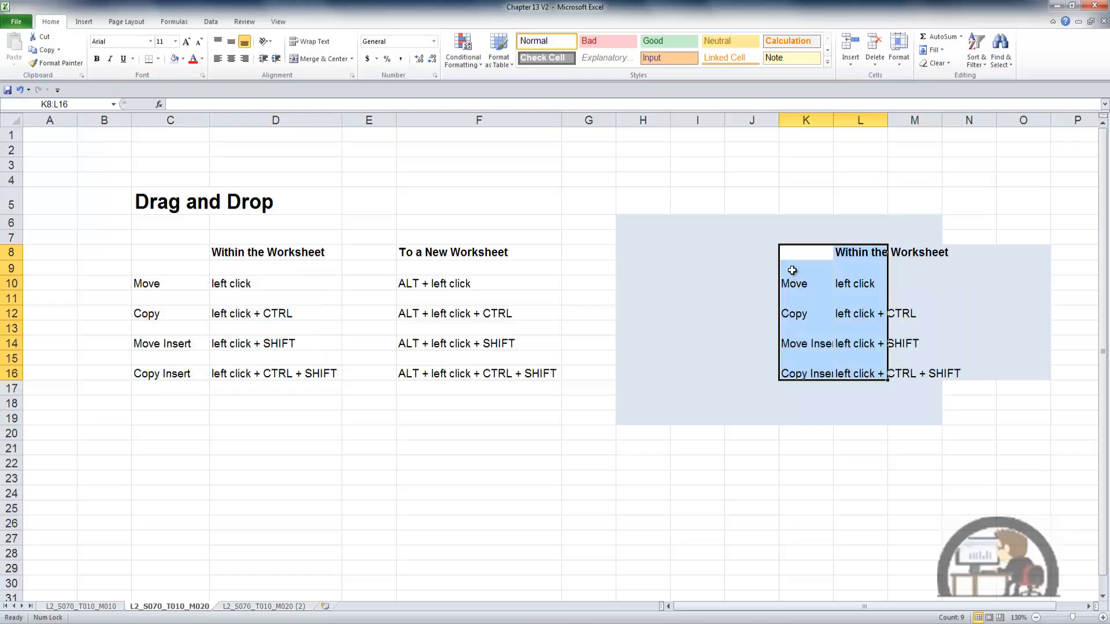